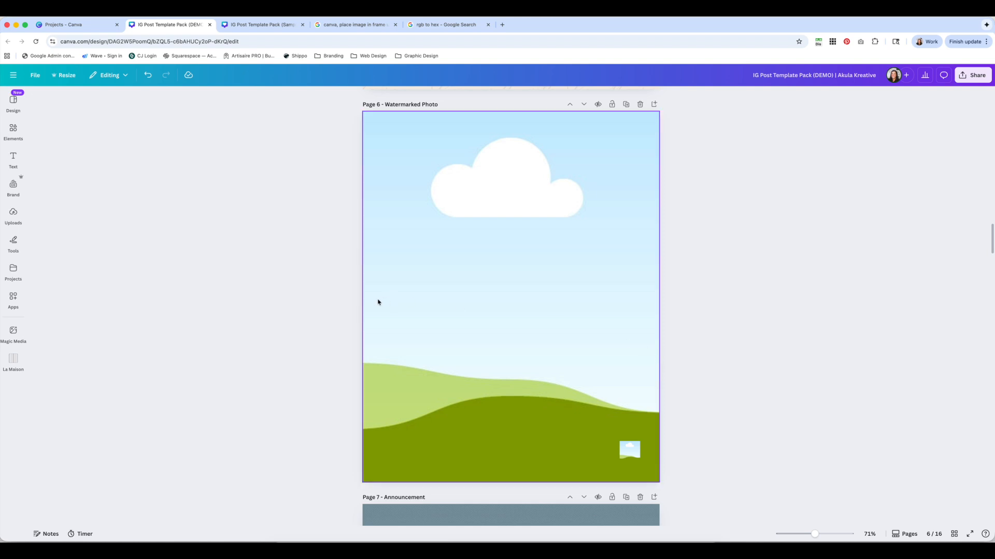
- Select the small watermark frame on page 6 and open the La Maison folder in the uploads
{"action": "left_click", "coordinate": [628, 457]}
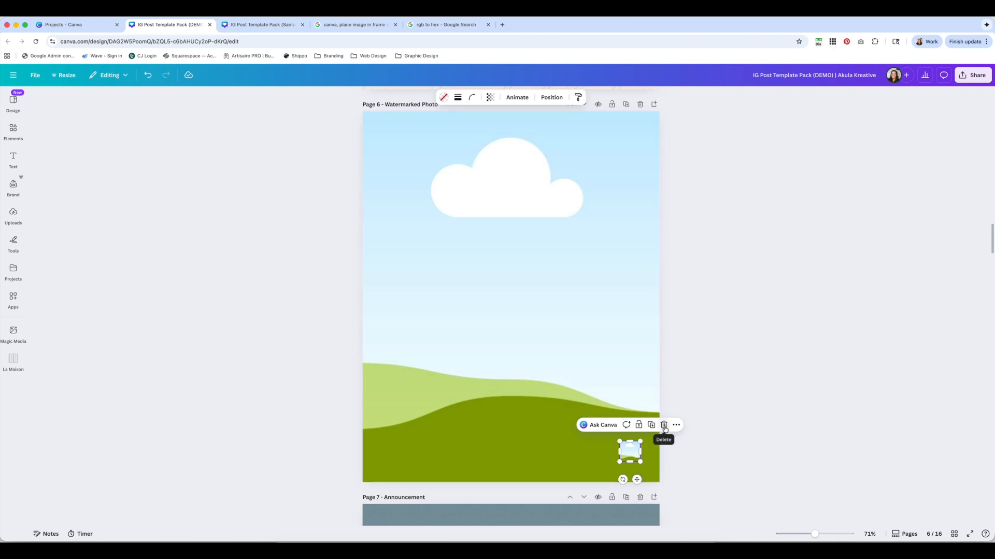
{"action": "left_click", "coordinate": [347, 363]}
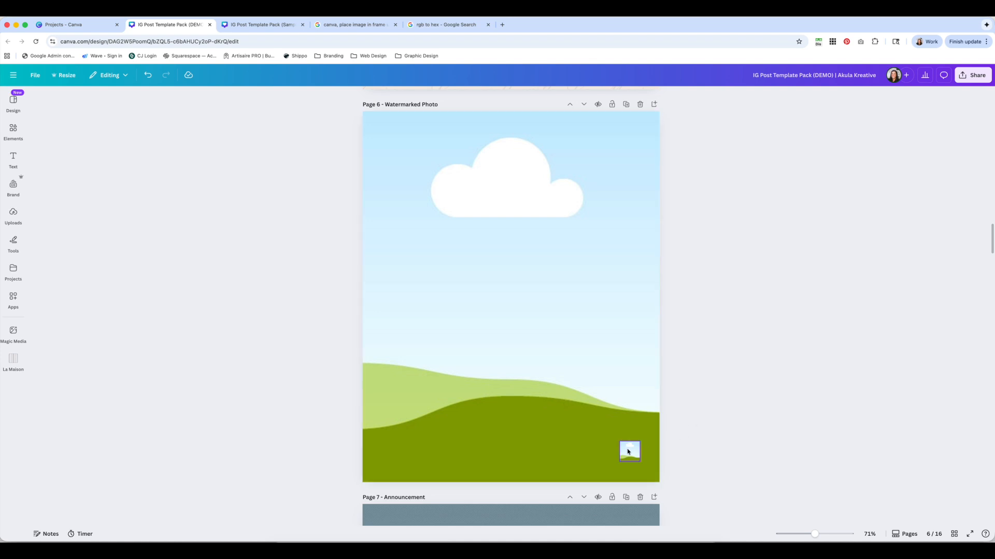
{"action": "left_click", "coordinate": [634, 454]}
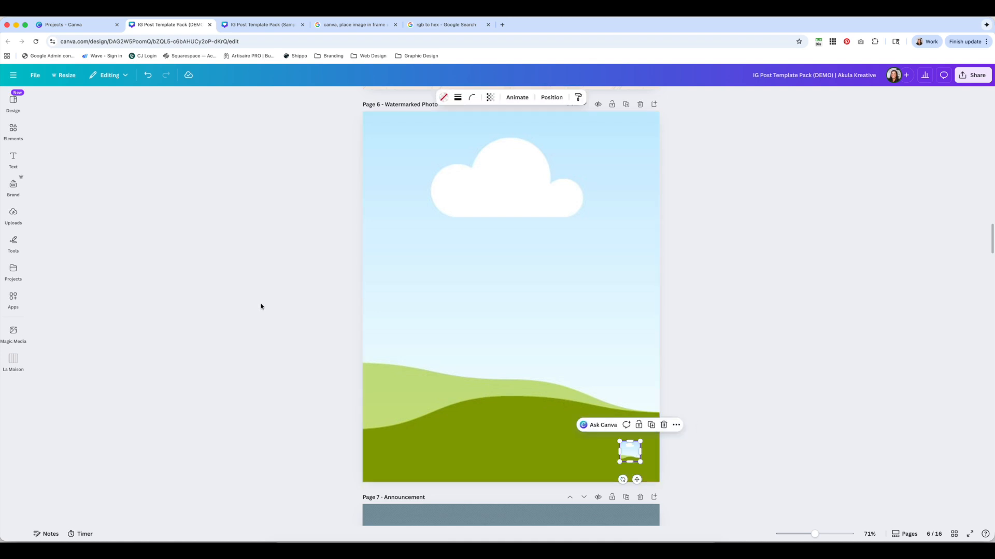
{"action": "left_click", "coordinate": [13, 218]}
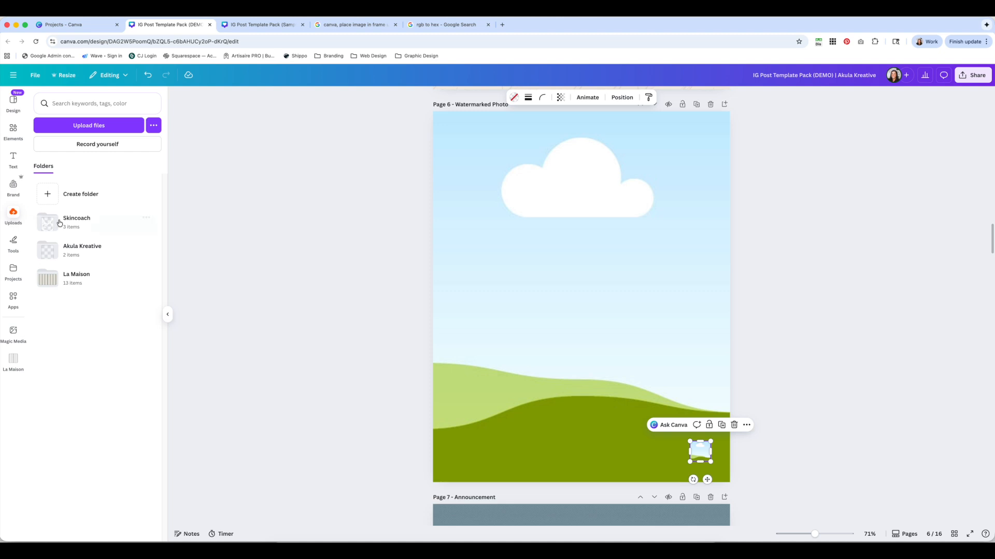
{"action": "left_click", "coordinate": [89, 274]}
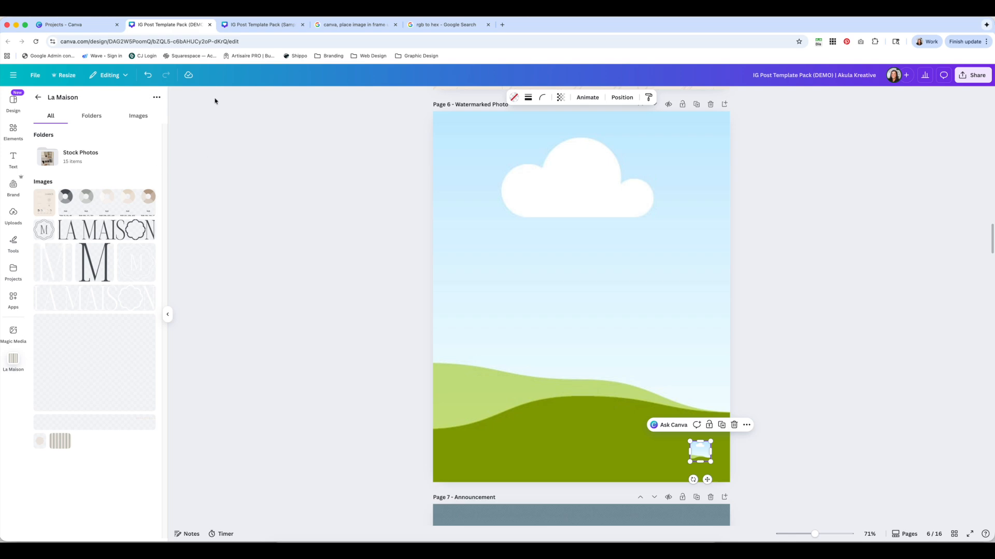
- Check the Watermarked Photo page in the sample design, and fill the small frame on the demo's page 6 with the white M logo
{"action": "left_click", "coordinate": [263, 25]}
{"action": "scroll", "coordinate": [301, 290], "scroll_direction": "down", "scroll_amount": 5}
{"action": "scroll", "coordinate": [300, 290], "scroll_direction": "down", "scroll_amount": 5}
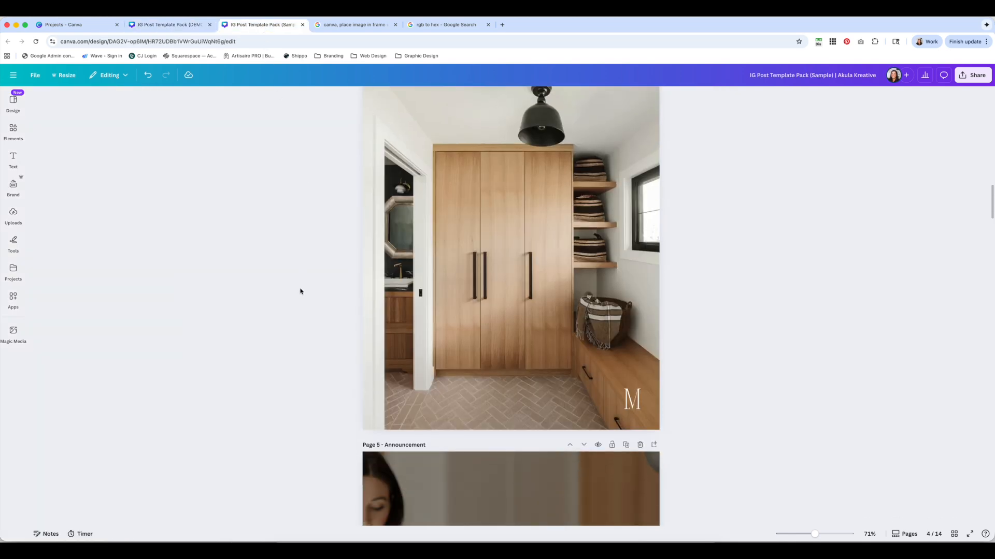
{"action": "scroll", "coordinate": [300, 290], "scroll_direction": "up", "scroll_amount": 2}
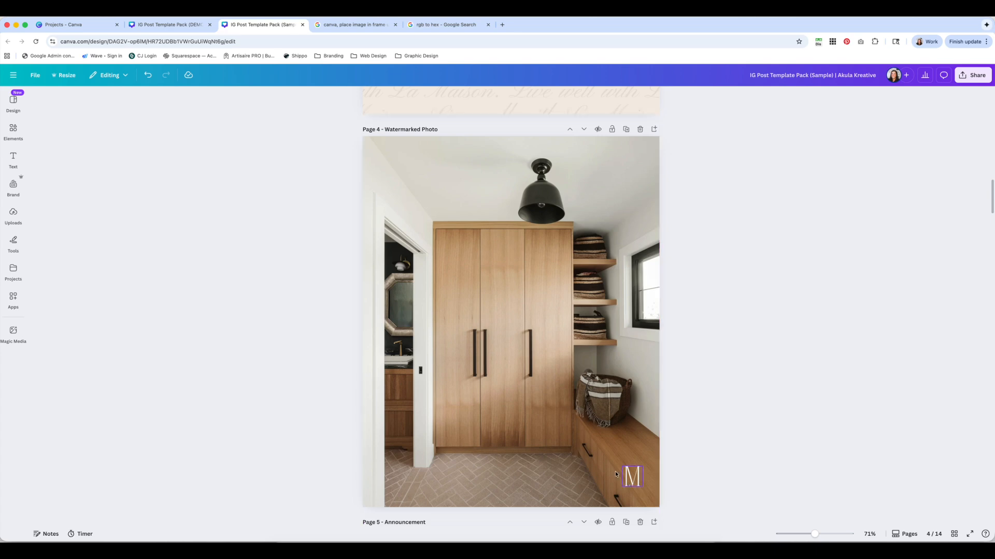
{"action": "left_click", "coordinate": [158, 26]}
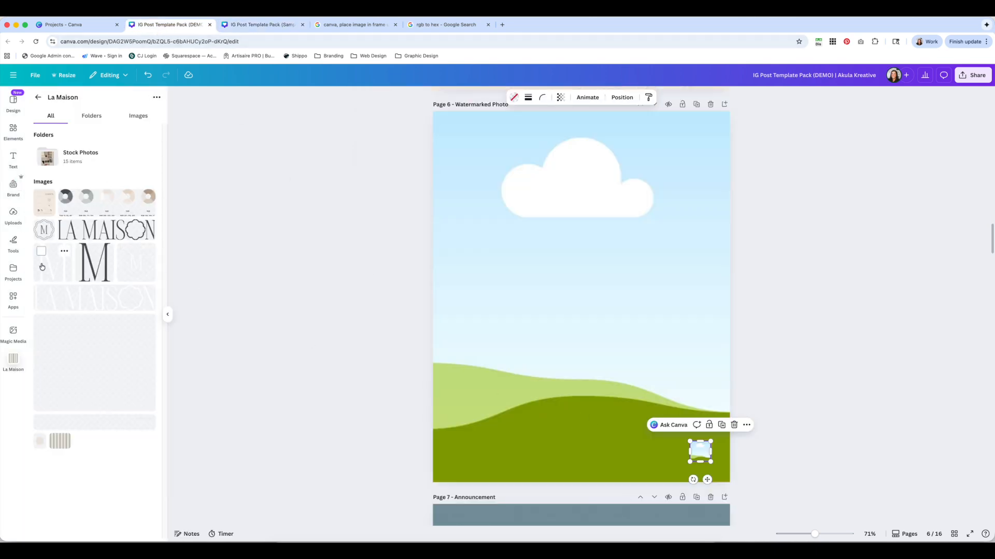
{"action": "left_click_drag", "start_coordinate": [42, 267], "coordinate": [698, 452]}
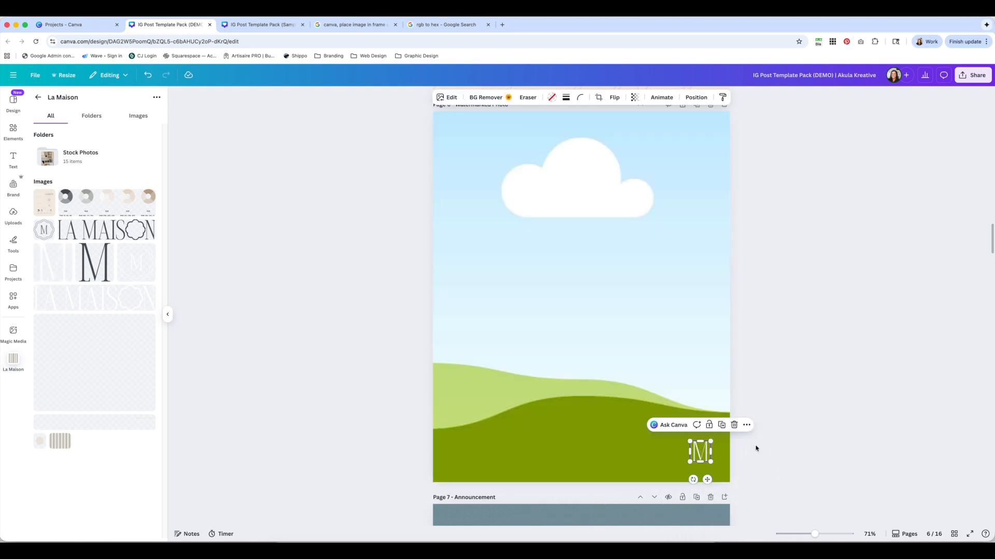
{"action": "left_click", "coordinate": [754, 428]}
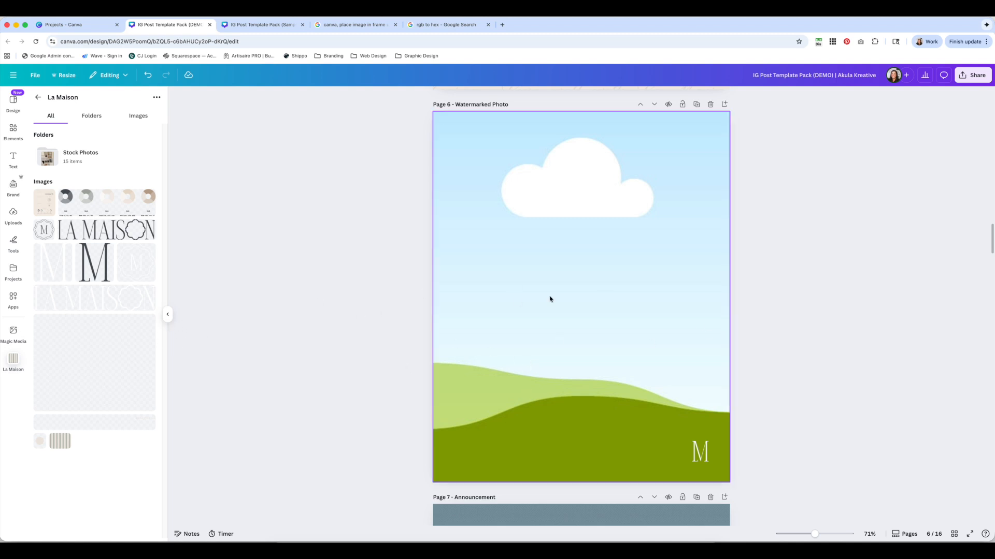
- Fill the full-page frame on page 6 with the wooden cabinet photo from the Stock Photos folder
{"action": "left_click", "coordinate": [635, 267]}
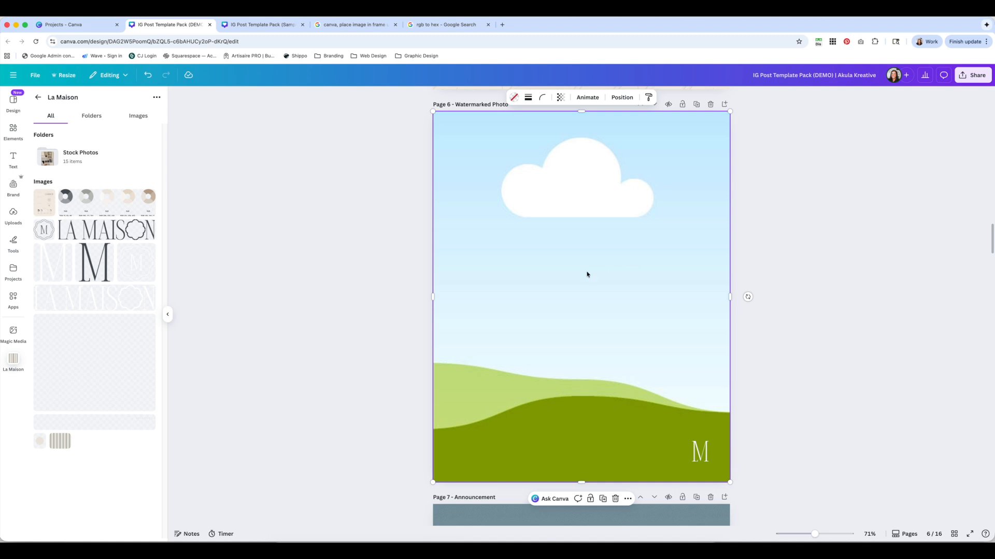
{"action": "left_click", "coordinate": [239, 26]}
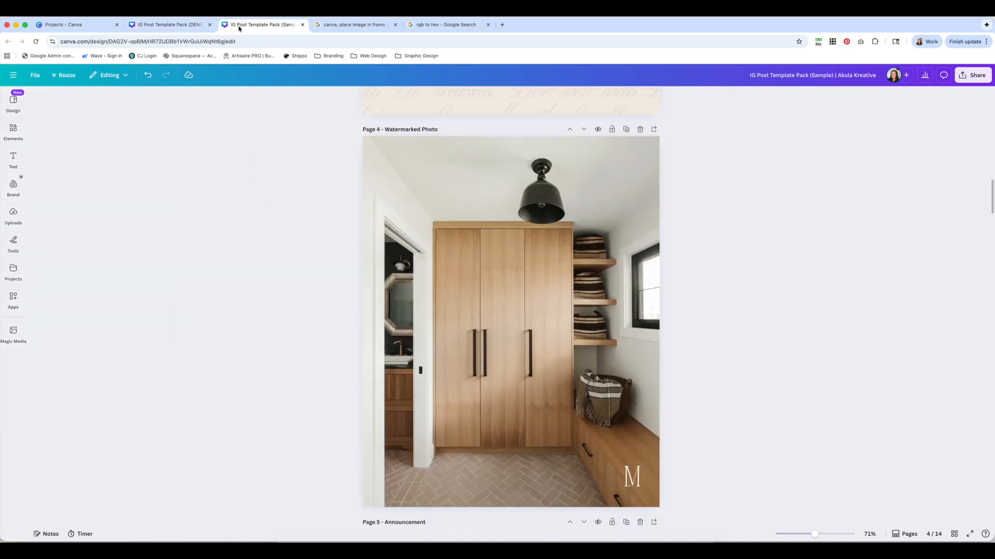
{"action": "left_click", "coordinate": [161, 26]}
{"action": "left_click", "coordinate": [78, 155]}
{"action": "left_click_drag", "start_coordinate": [143, 253], "coordinate": [531, 284]}
{"action": "left_click", "coordinate": [811, 338]}
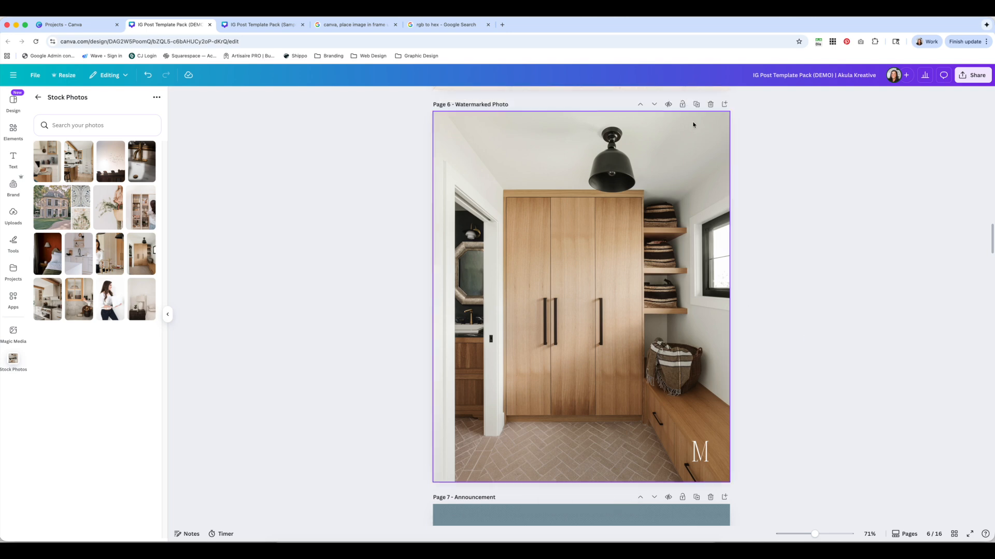
- Lock the cabinet photo's layer on page 6
{"action": "left_click", "coordinate": [701, 140]}
{"action": "left_click", "coordinate": [693, 100]}
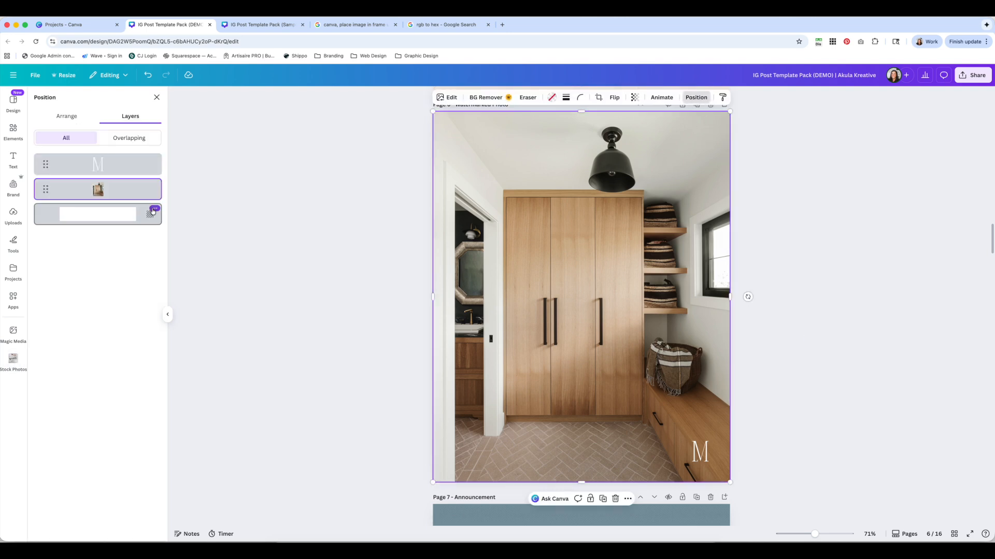
{"action": "left_click", "coordinate": [154, 184]}
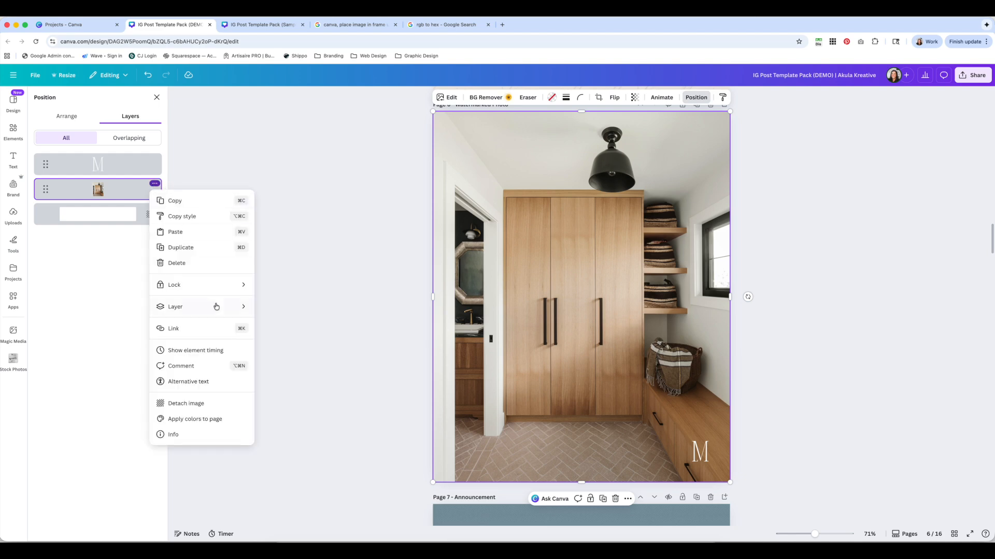
{"action": "mouse_move", "coordinate": [220, 286]}
{"action": "left_click", "coordinate": [280, 284]}
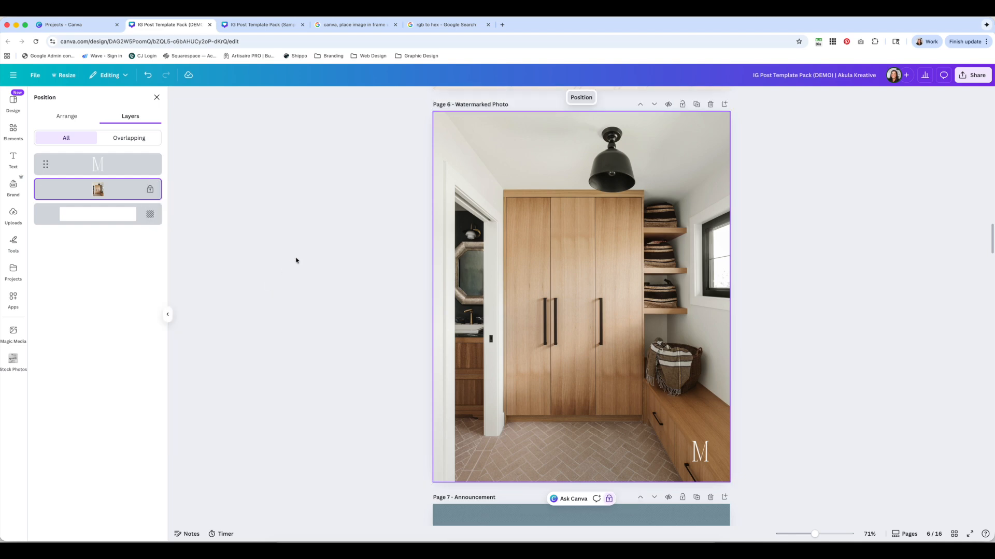
- Lock the M logo's layer on page 6 and clear the selection
{"action": "left_click", "coordinate": [122, 164]}
{"action": "left_click", "coordinate": [155, 159]}
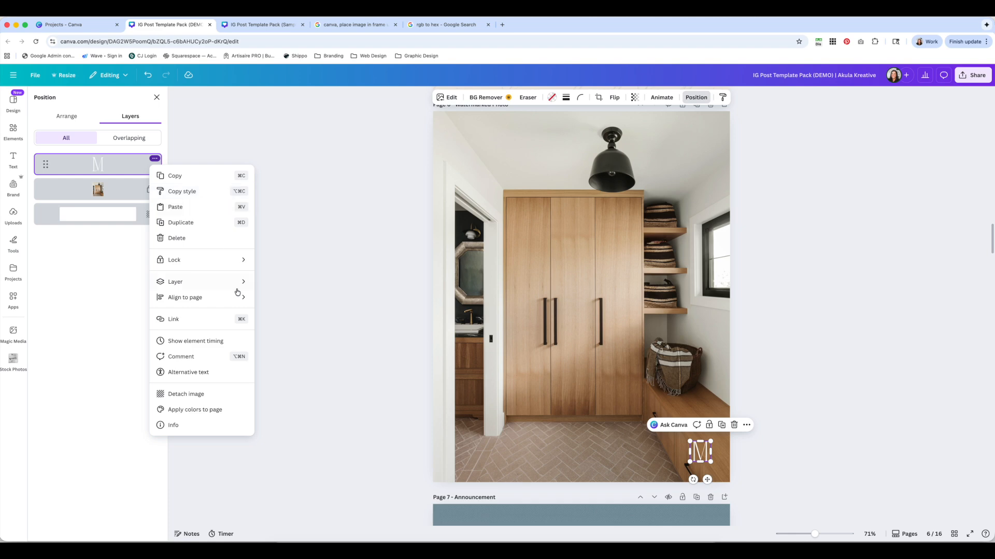
{"action": "mouse_move", "coordinate": [224, 265]}
{"action": "left_click", "coordinate": [274, 259]}
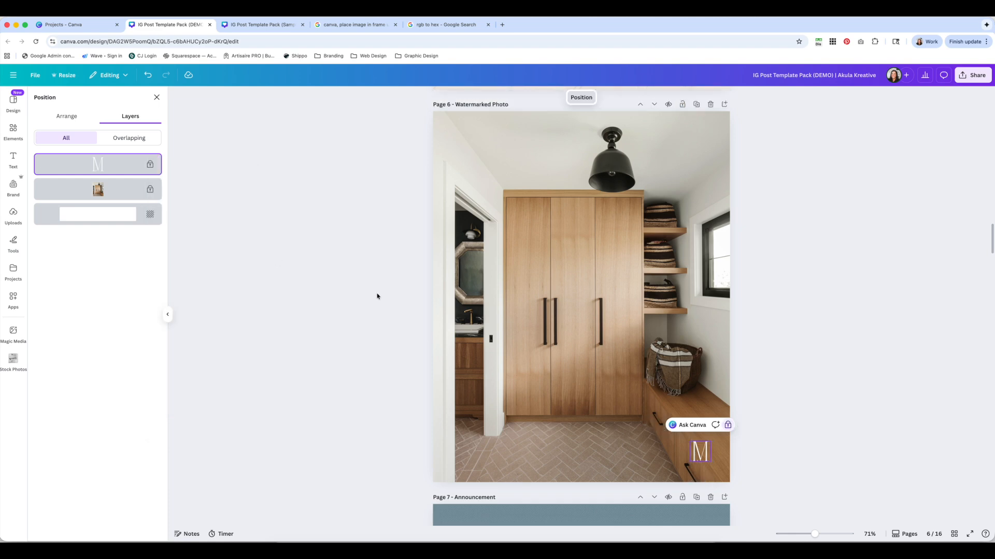
{"action": "left_click", "coordinate": [377, 296]}
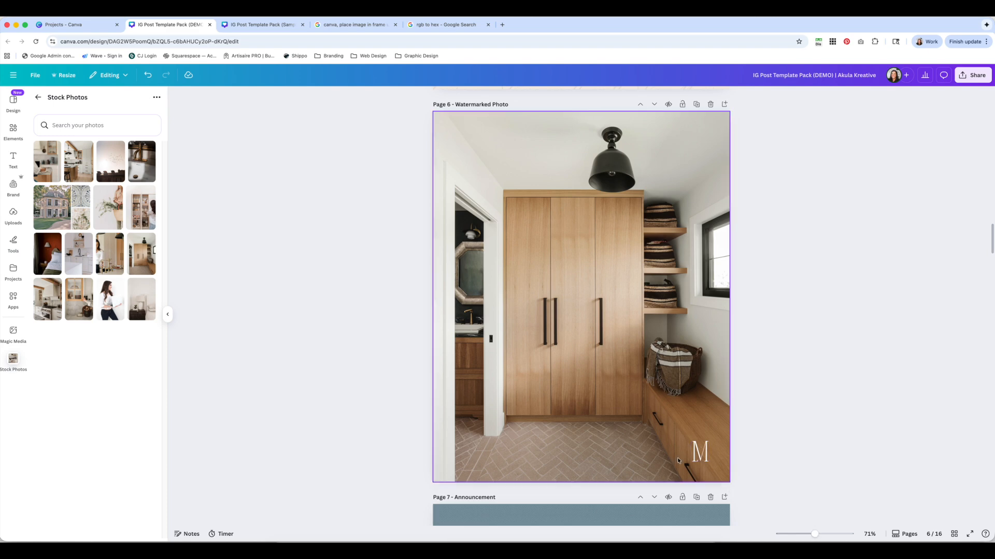
- Add the white LA MAISON wordmark from the La Maison folder, shrink it, and place it in the photo's lower-left corner
{"action": "left_click", "coordinate": [38, 98]}
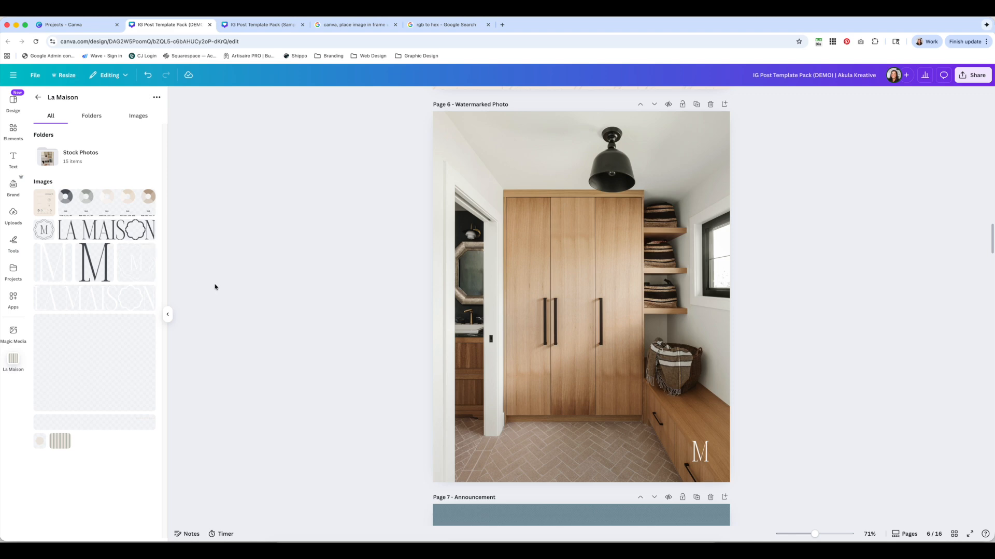
{"action": "left_click", "coordinate": [58, 306]}
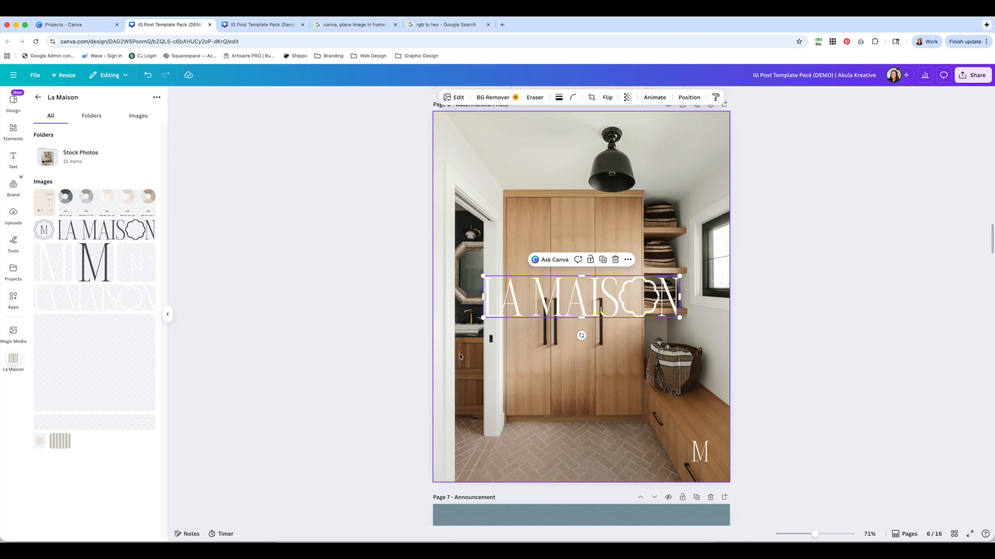
{"action": "left_click_drag", "start_coordinate": [482, 276], "coordinate": [618, 291]}
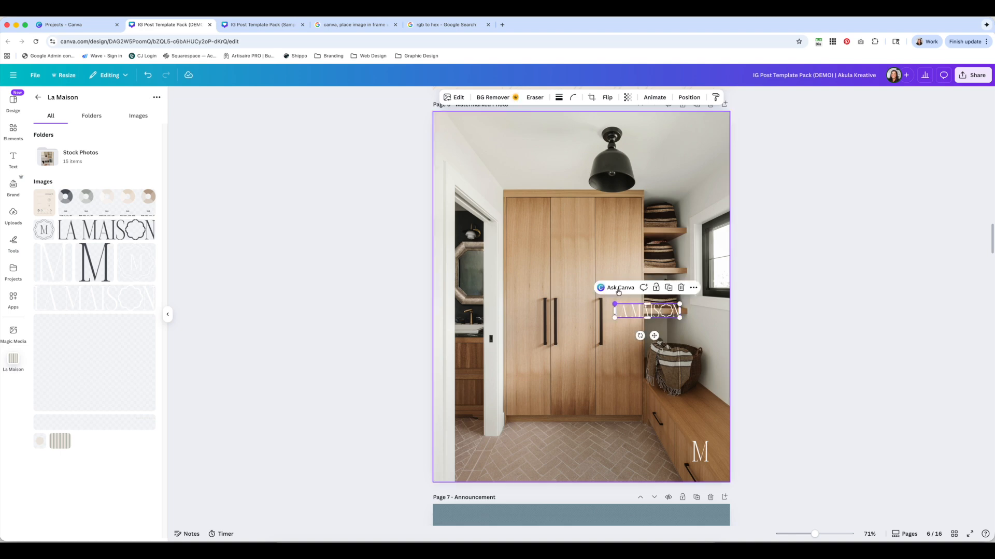
{"action": "left_click_drag", "start_coordinate": [656, 310], "coordinate": [515, 457]}
{"action": "left_click", "coordinate": [387, 444]}
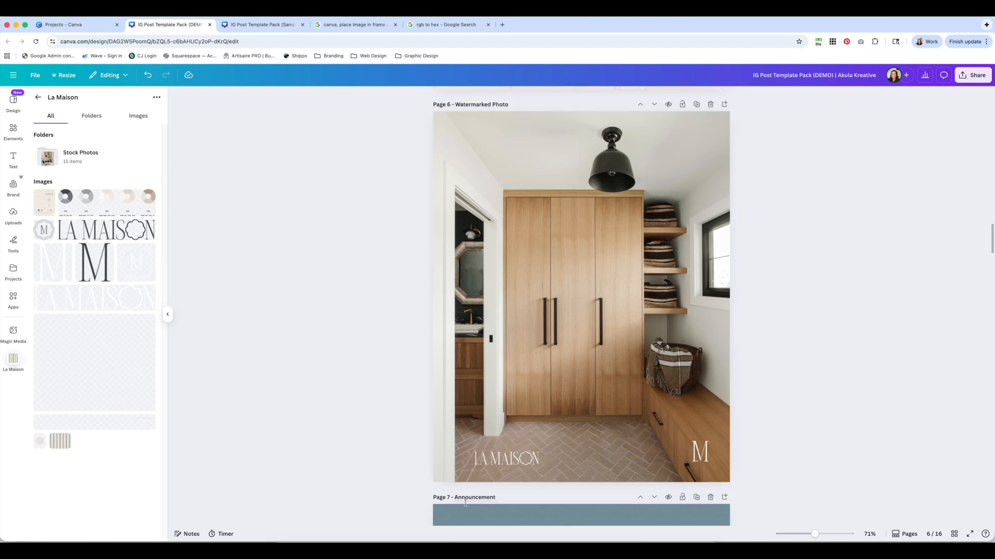
{"action": "left_click_drag", "start_coordinate": [515, 457], "coordinate": [495, 457]}
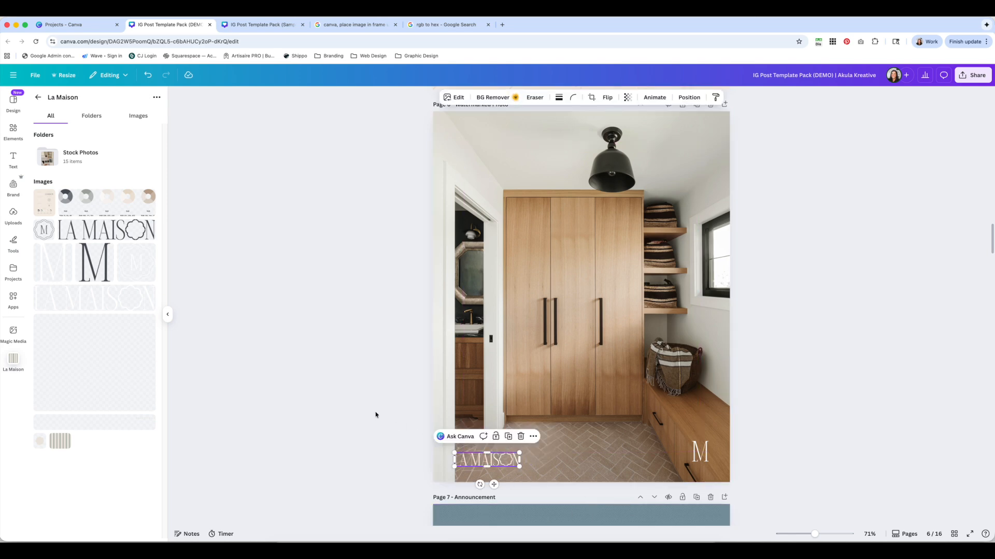
{"action": "left_click", "coordinate": [376, 416]}
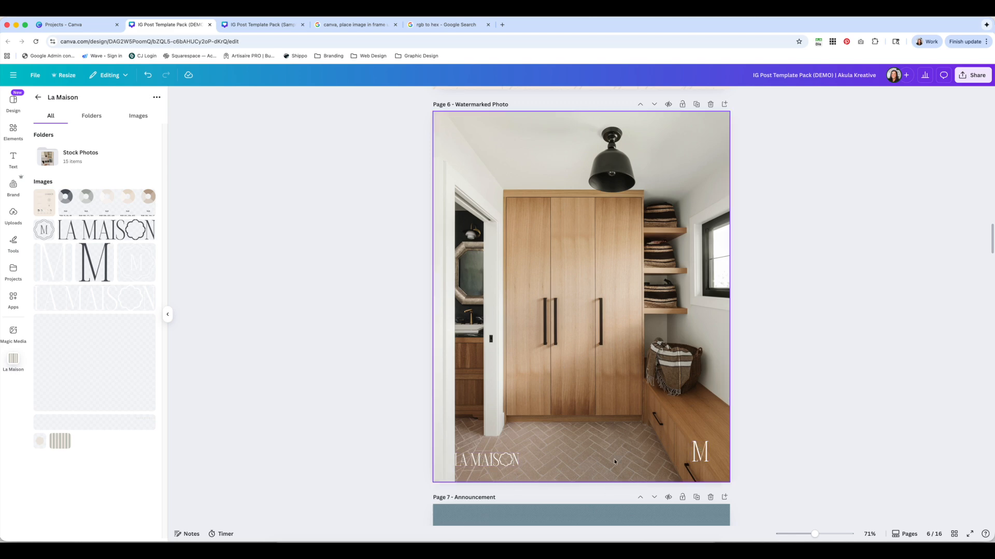
{"action": "left_click", "coordinate": [705, 447]}
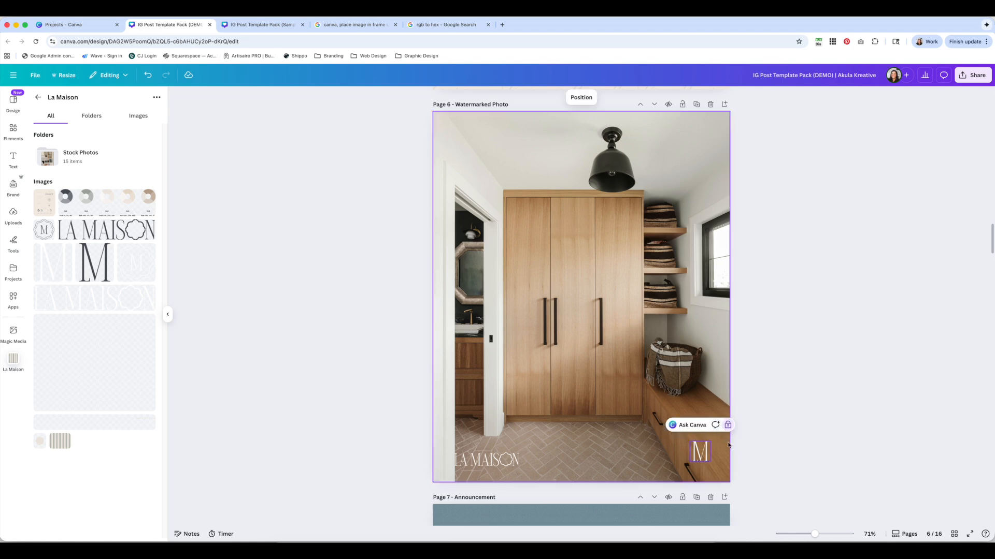
{"action": "left_click", "coordinate": [745, 458]}
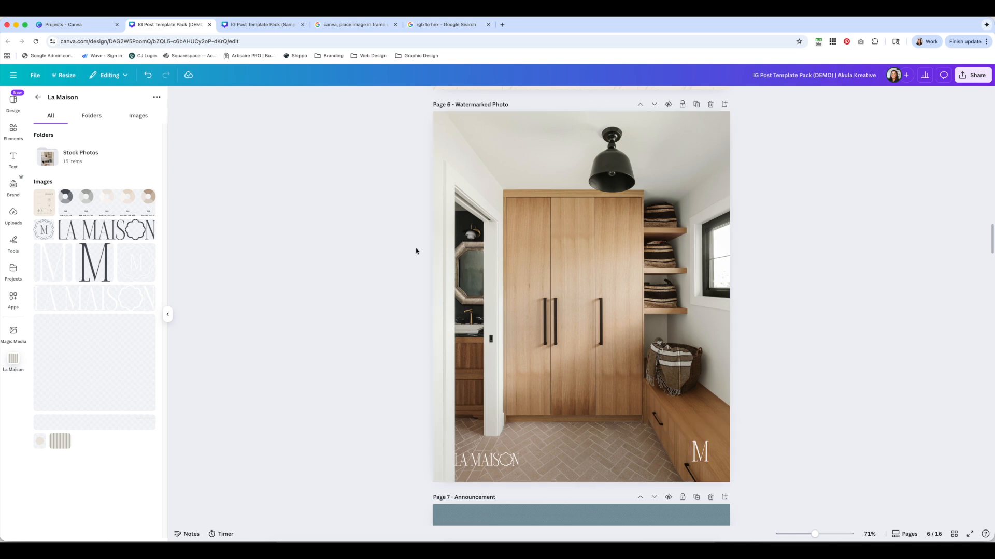
- Add a text box reading "LM" to the Watermarked Photo page
{"action": "left_click", "coordinate": [15, 160]}
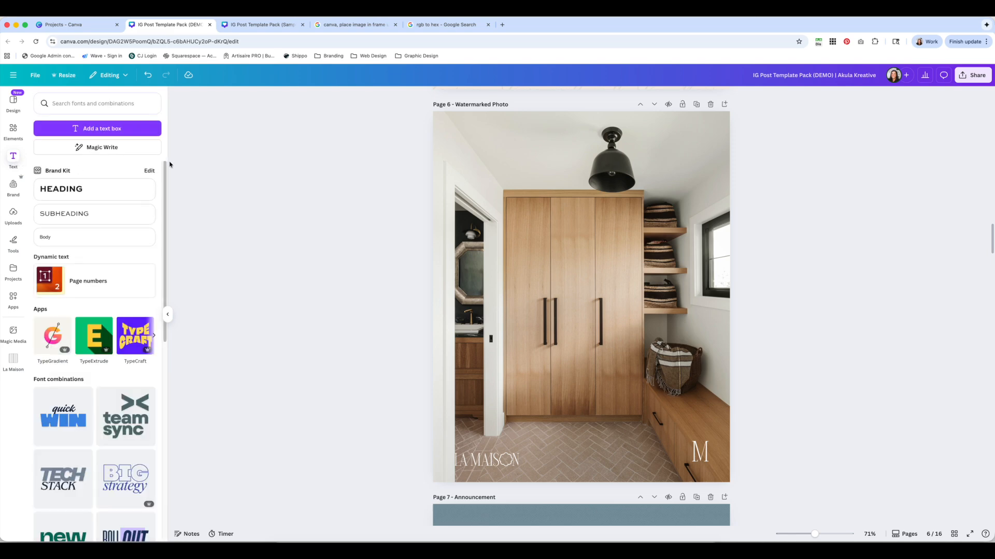
{"action": "left_click", "coordinate": [135, 132]}
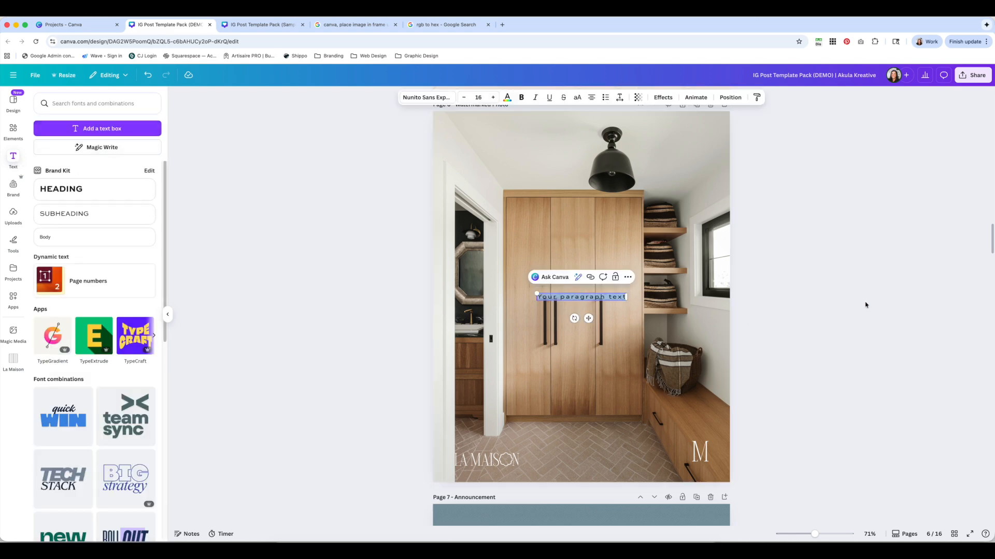
{"action": "type", "text": "LM"}
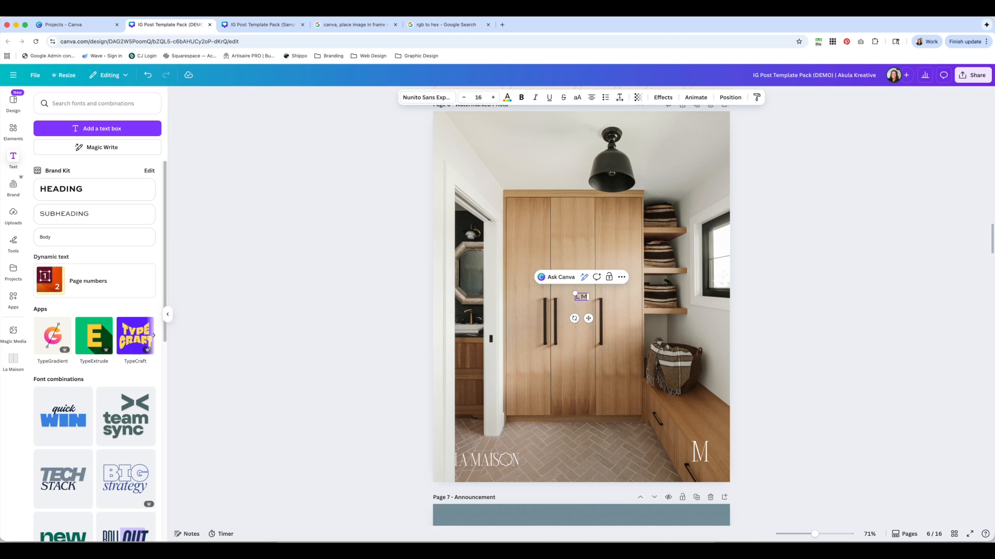
{"action": "left_click", "coordinate": [809, 275]}
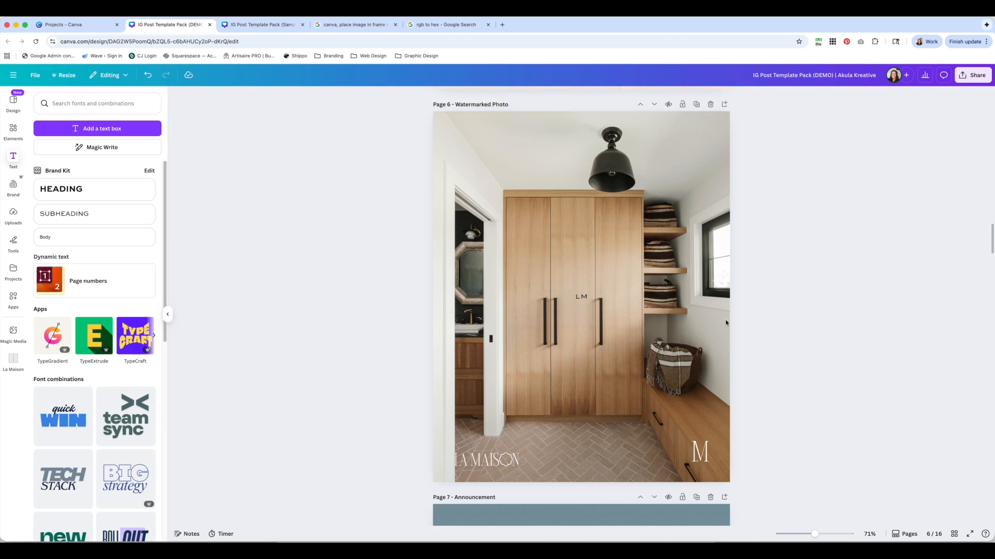
- Change the LM text color to white and place it just above the LA MAISON wordmark
{"action": "left_click", "coordinate": [582, 297]}
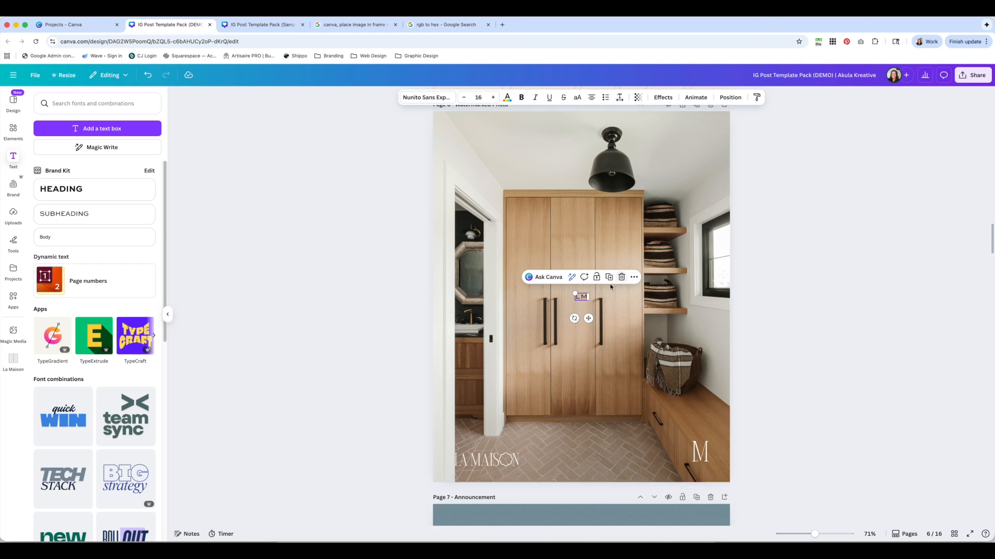
{"action": "left_click", "coordinate": [507, 97]}
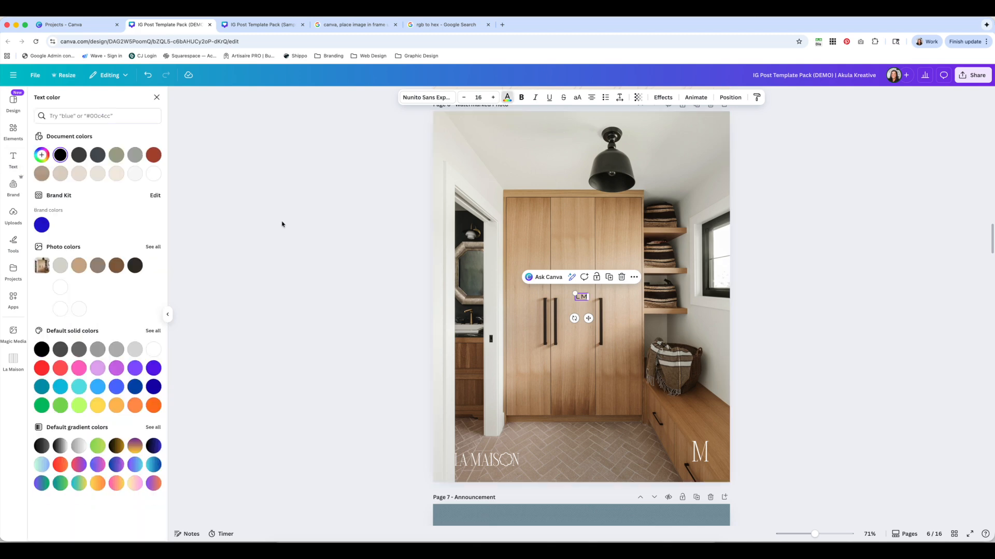
{"action": "left_click", "coordinate": [153, 173]}
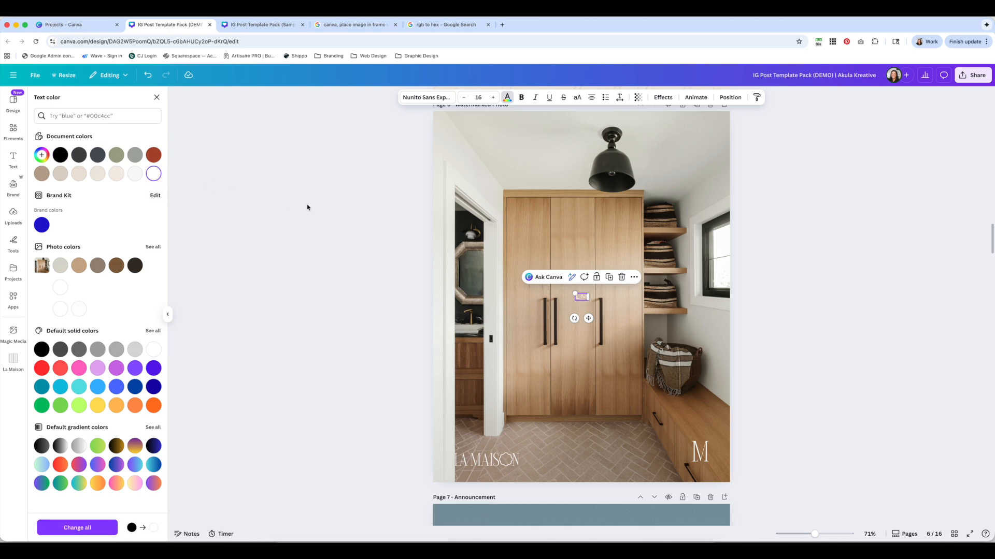
{"action": "key", "text": "Escape"}
{"action": "left_click_drag", "start_coordinate": [588, 304], "coordinate": [470, 449]}
{"action": "left_click", "coordinate": [797, 439]}
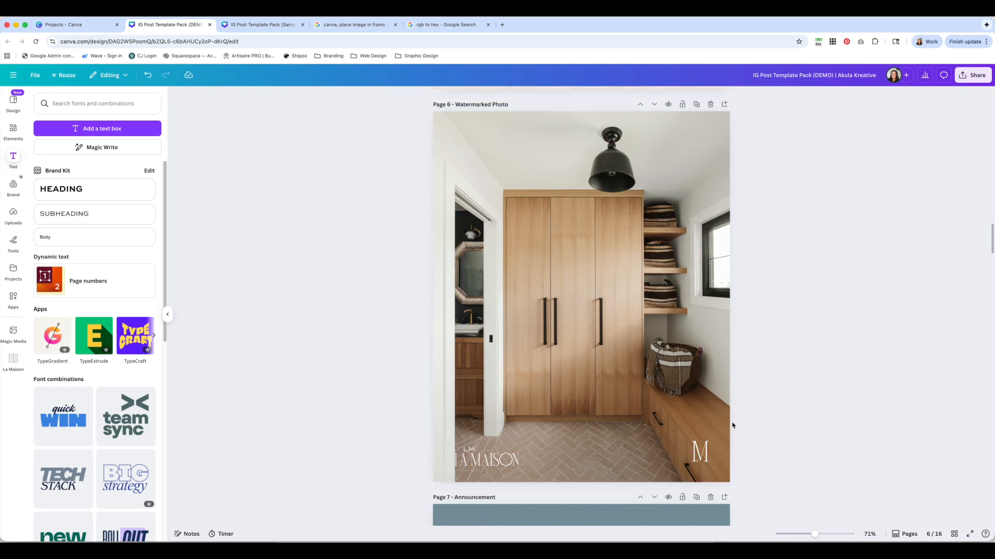
- Delete the LA MAISON wordmark from the photo and move the LM text up onto the lower part of the wooden cabinet
{"action": "left_click", "coordinate": [466, 463]}
{"action": "left_click", "coordinate": [521, 436]}
{"action": "left_click_drag", "start_coordinate": [471, 449], "coordinate": [547, 413]}
{"action": "left_click", "coordinate": [763, 408]}
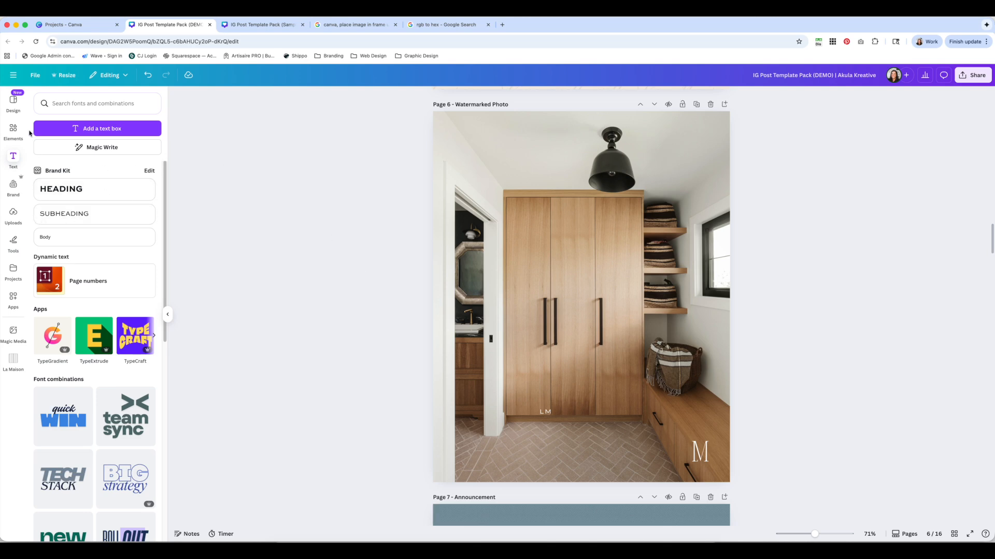
- Add a basic square shape to the Watermarked Photo page and shrink it to about 76 by 76
{"action": "left_click", "coordinate": [10, 134]}
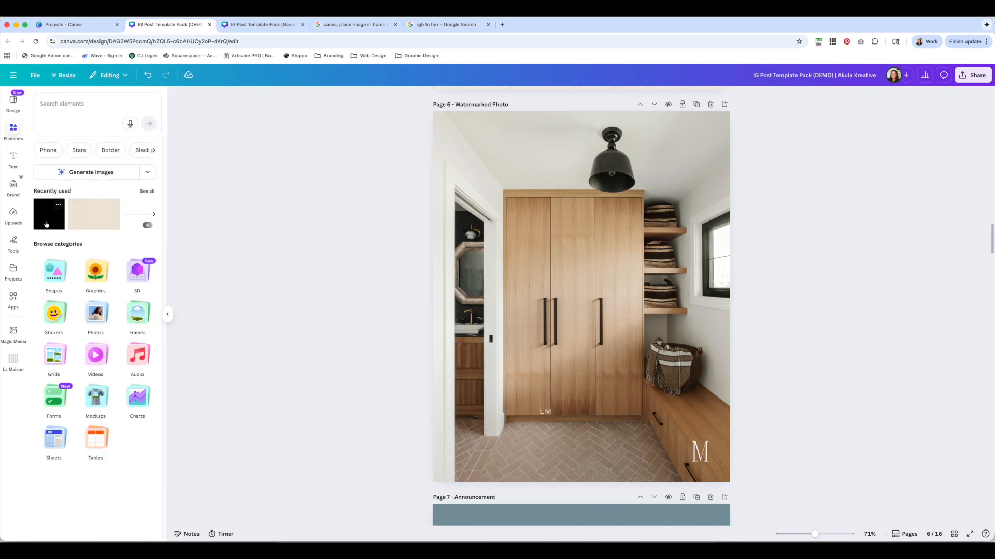
{"action": "left_click", "coordinate": [52, 277]}
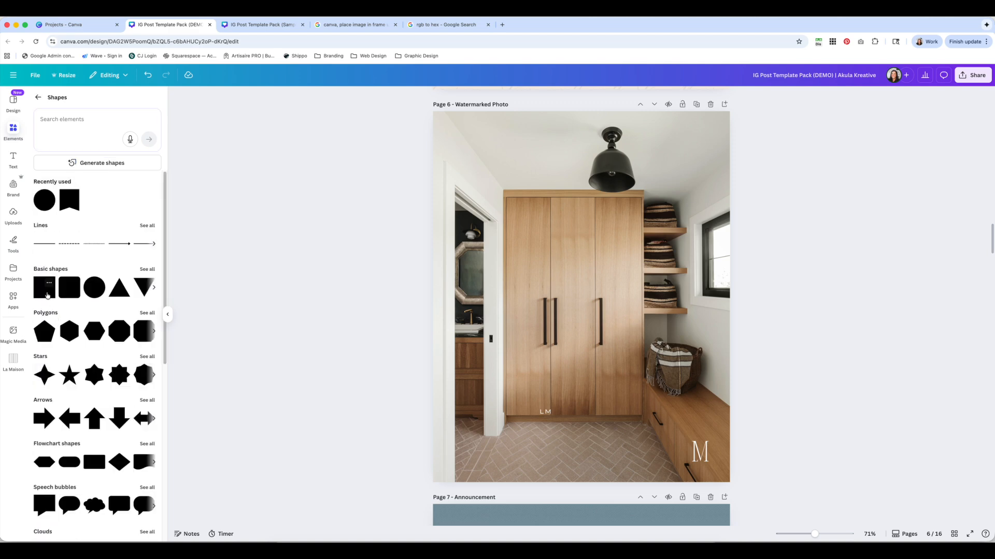
{"action": "left_click", "coordinate": [48, 289]}
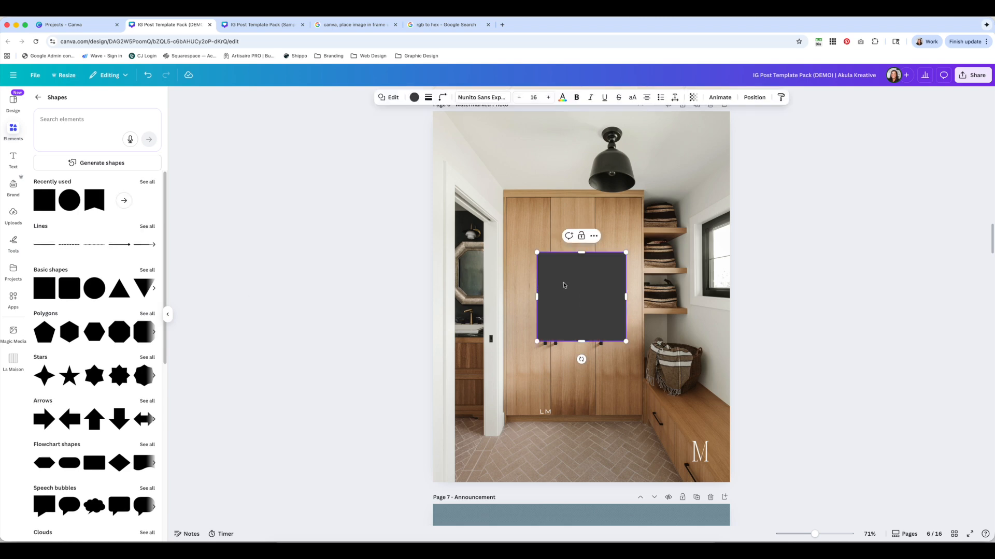
{"action": "double_click", "coordinate": [571, 283]}
{"action": "left_click_drag", "start_coordinate": [626, 252], "coordinate": [596, 282]}
{"action": "left_click_drag", "start_coordinate": [593, 284], "coordinate": [558, 321]}
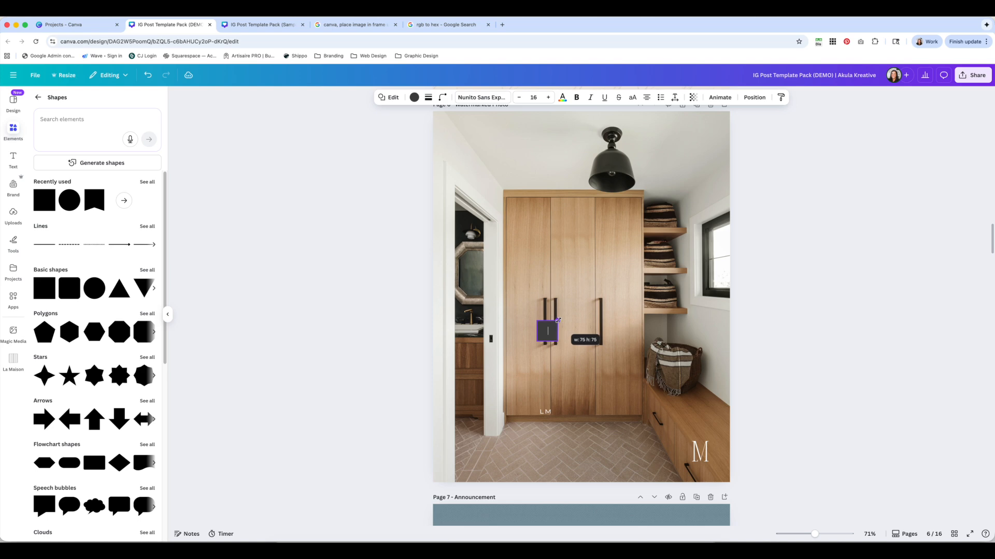
{"action": "left_click", "coordinate": [752, 306]}
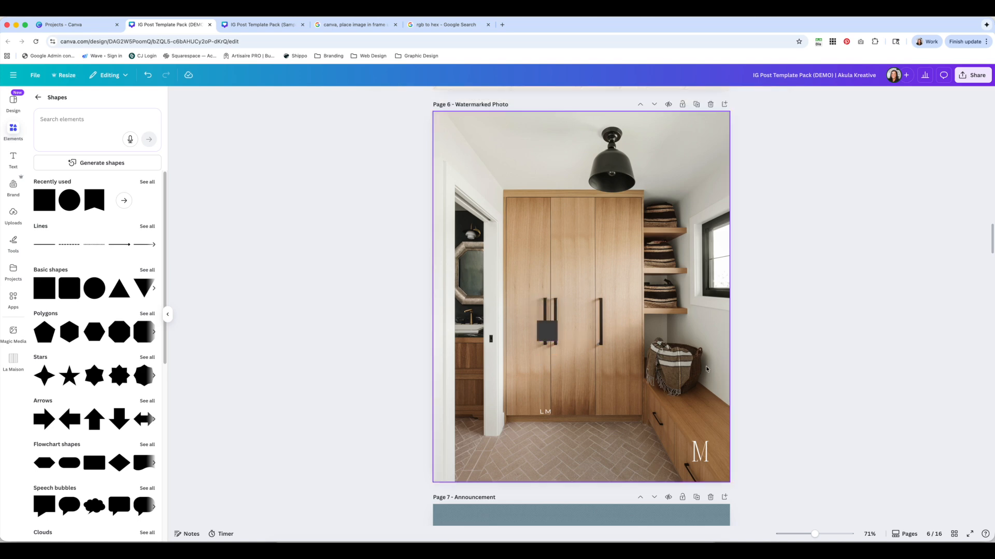
- Place the small square flush in the photo's lower-right corner to check the M logo's margin, and delete it
{"action": "left_click_drag", "start_coordinate": [551, 338], "coordinate": [725, 476]}
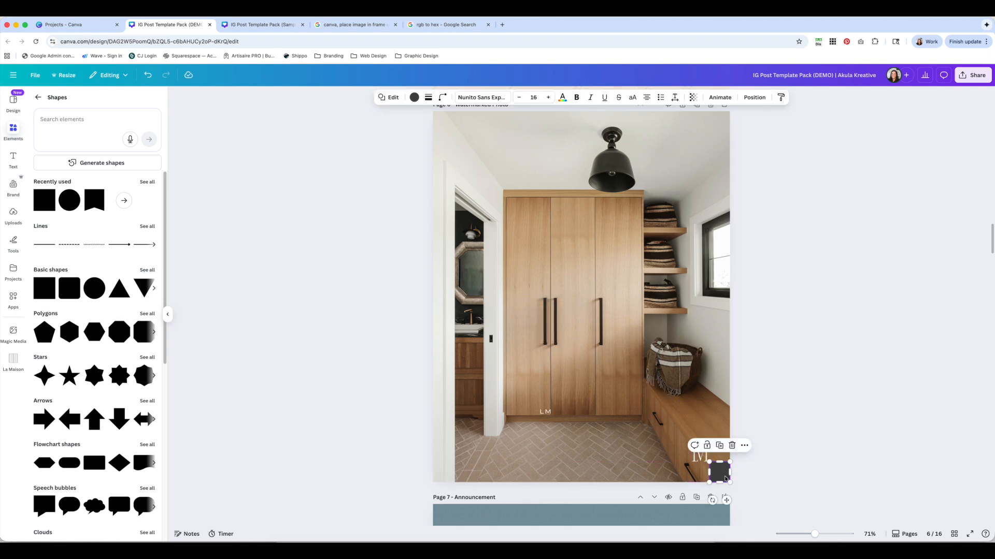
{"action": "left_click", "coordinate": [776, 450]}
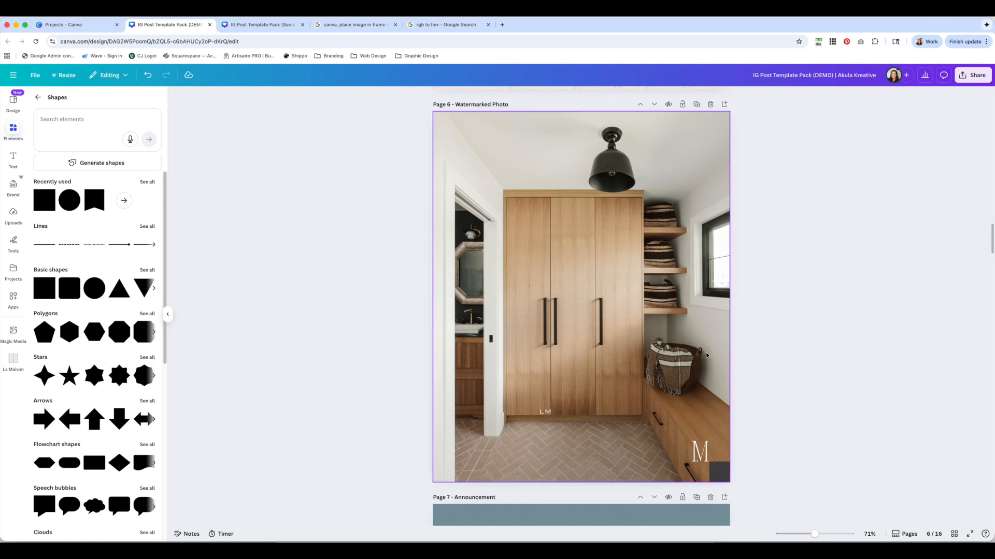
{"action": "left_click", "coordinate": [720, 472]}
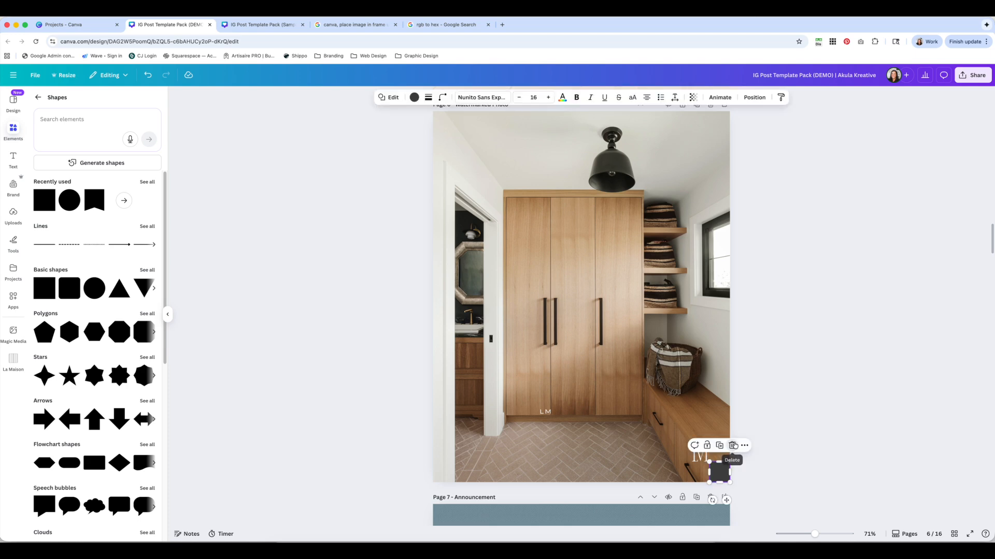
{"action": "left_click", "coordinate": [732, 445]}
- Select the LM text on the lower part of the wooden cabinet
{"action": "left_click", "coordinate": [544, 412]}
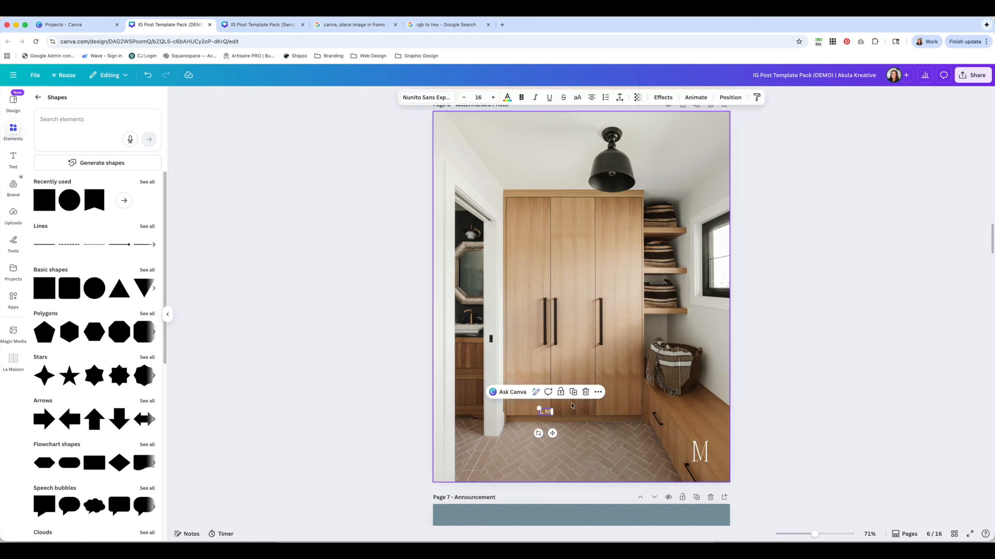